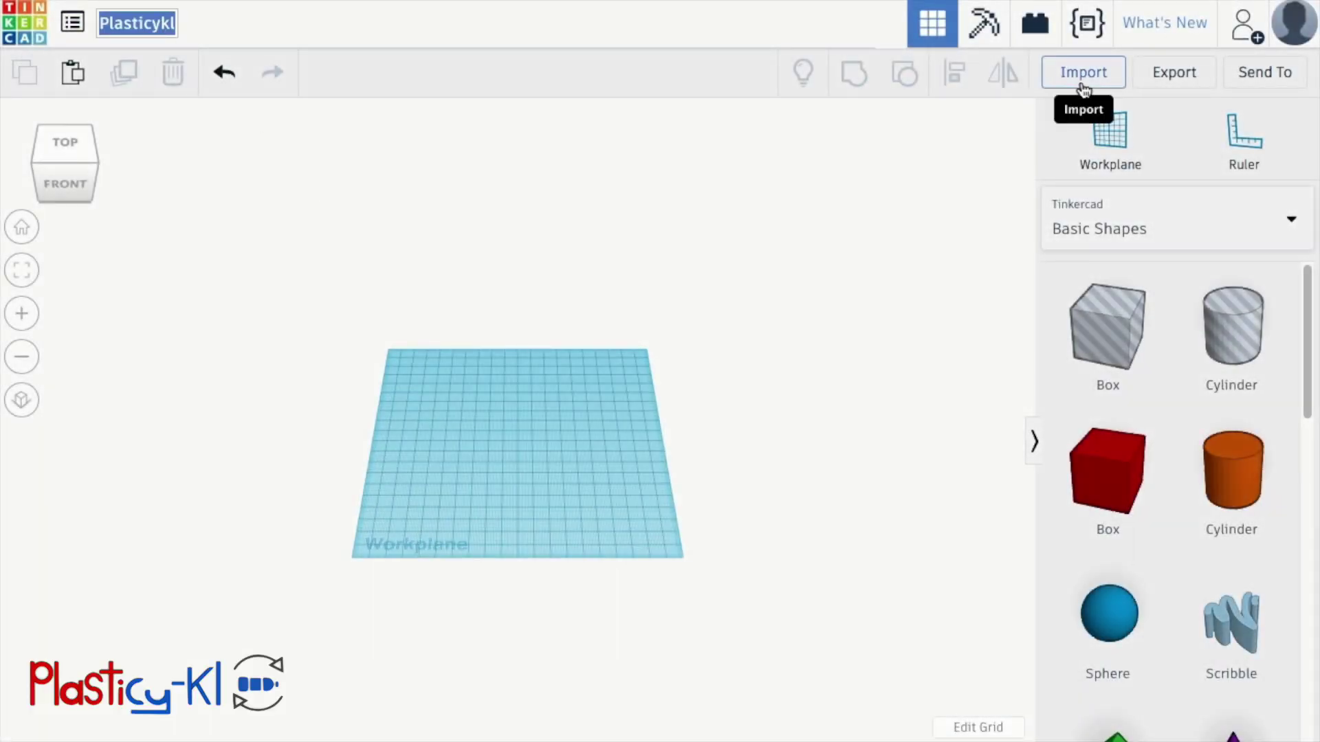
- Import the Plasticy-KL.svg logo into the design as a shape
left_click(1083, 72)
left_click(725, 390)
double_click(584, 86)
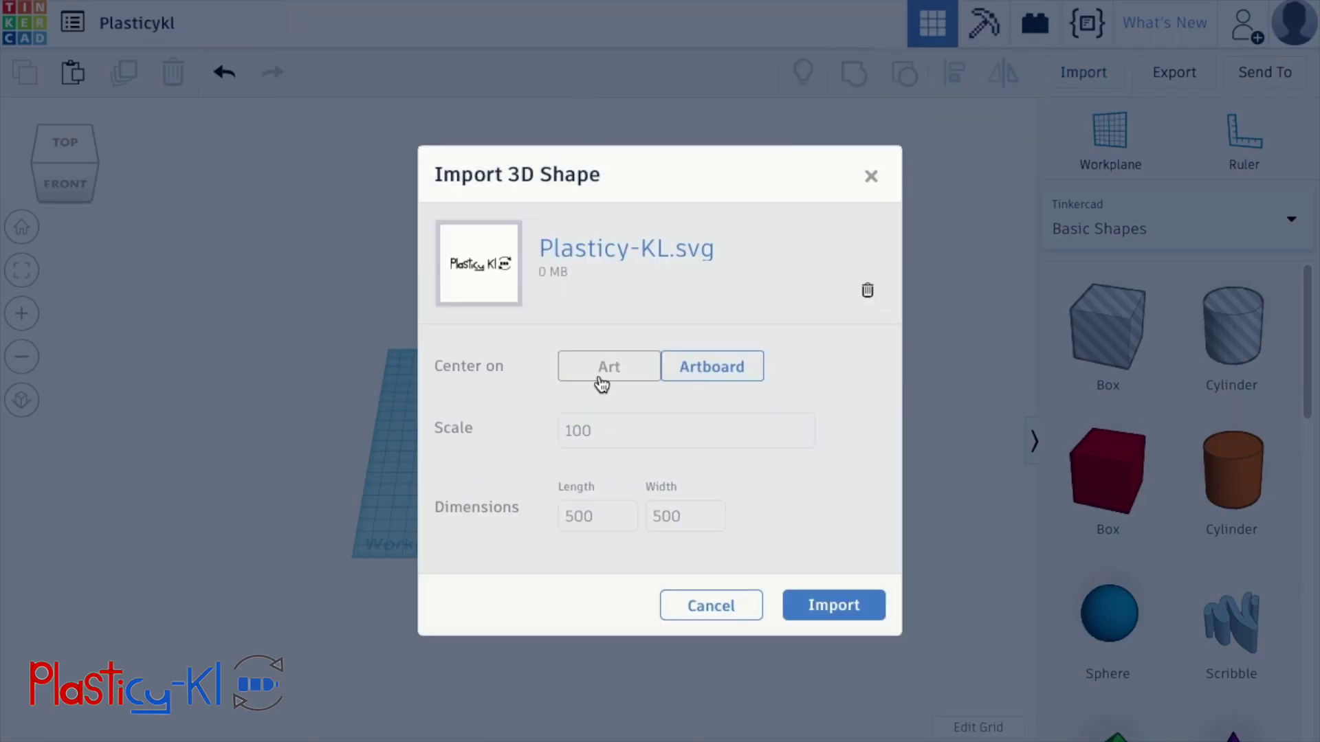
left_click(815, 611)
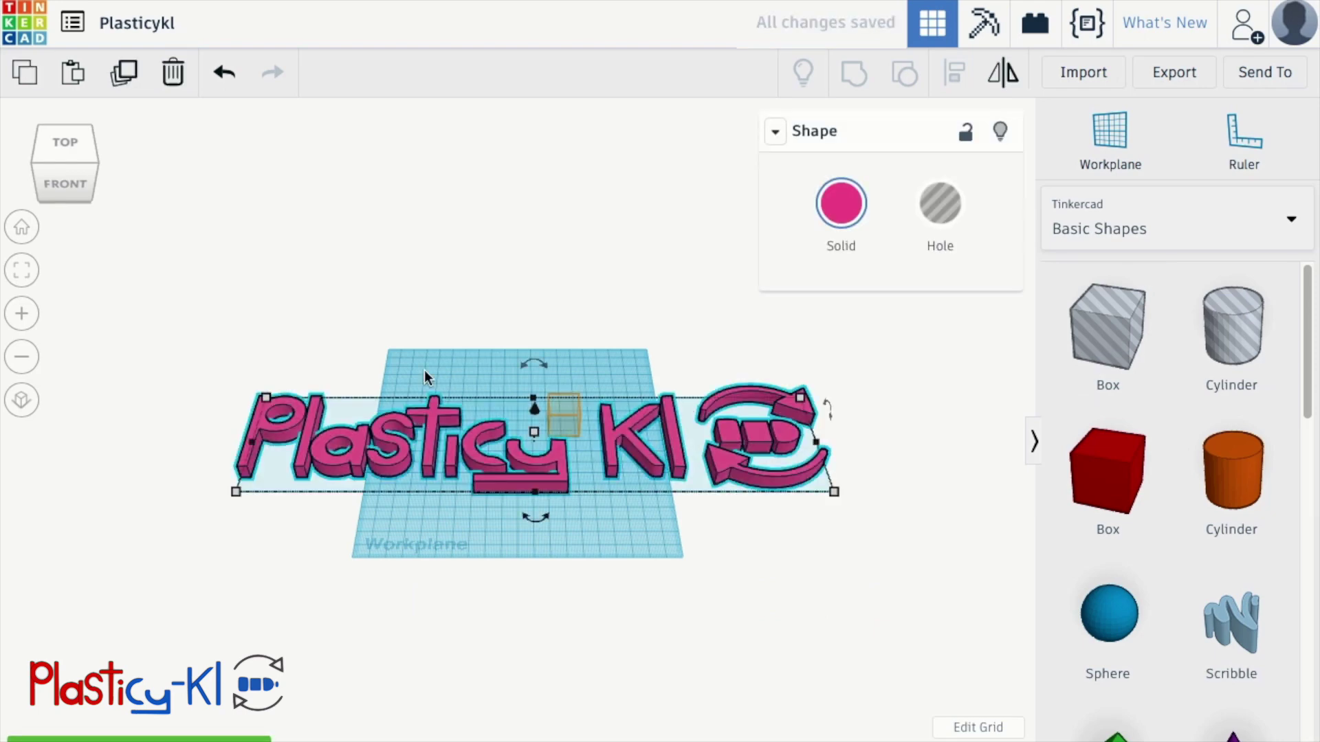
- Cover the lettering with a hole box and group everything to cut the text away
left_click_drag(253, 379, 710, 523)
key("ctrl+a")
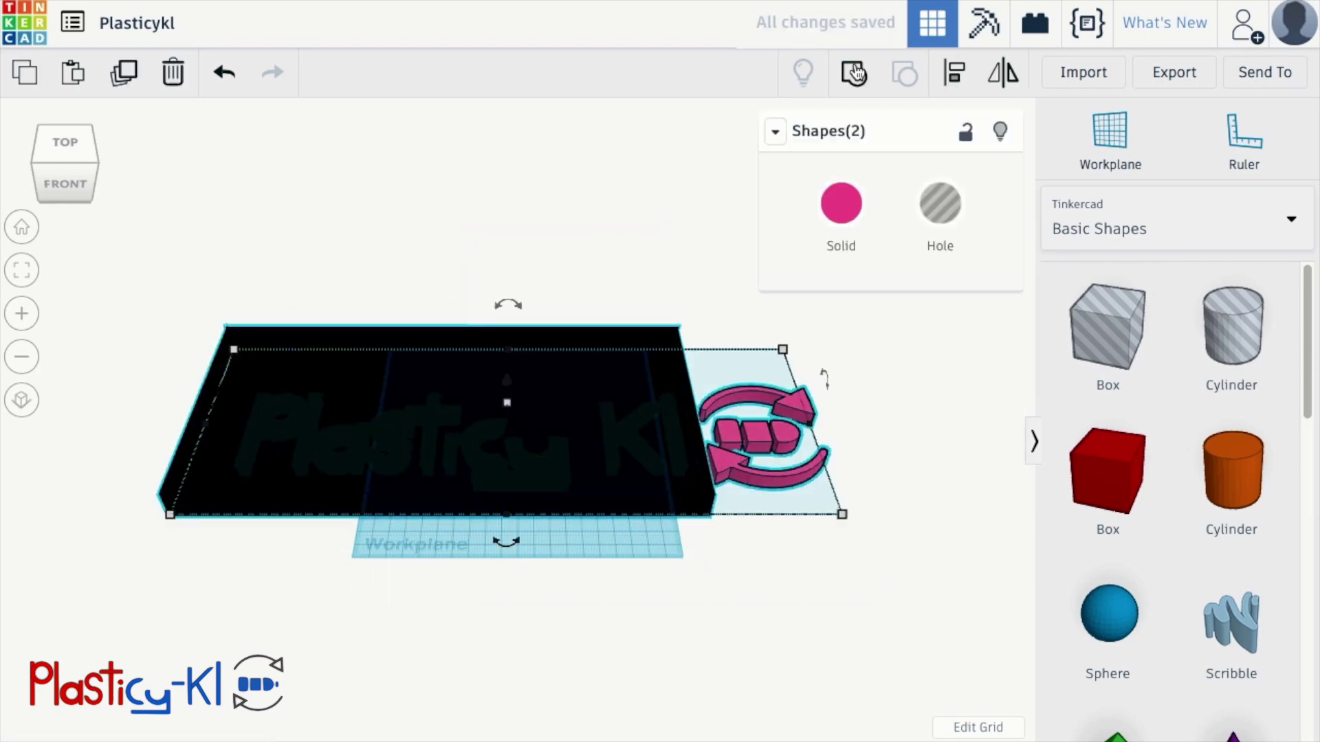
key("ctrl+g")
scroll(516, 376, "up", 5)
- Place a cylinder over the arrow icon and size its width and depth to 50 mm
left_click(514, 376)
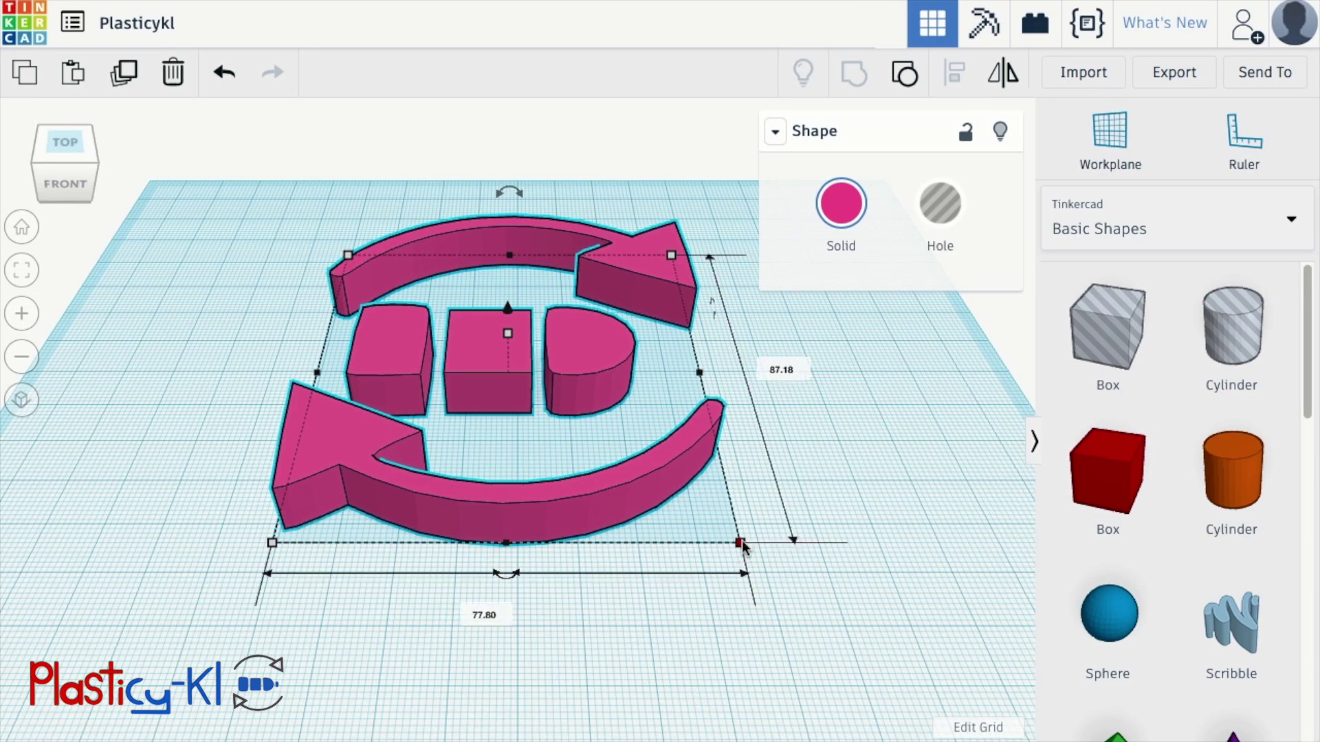
left_click(79, 169)
left_click_drag(80, 169, 468, 332)
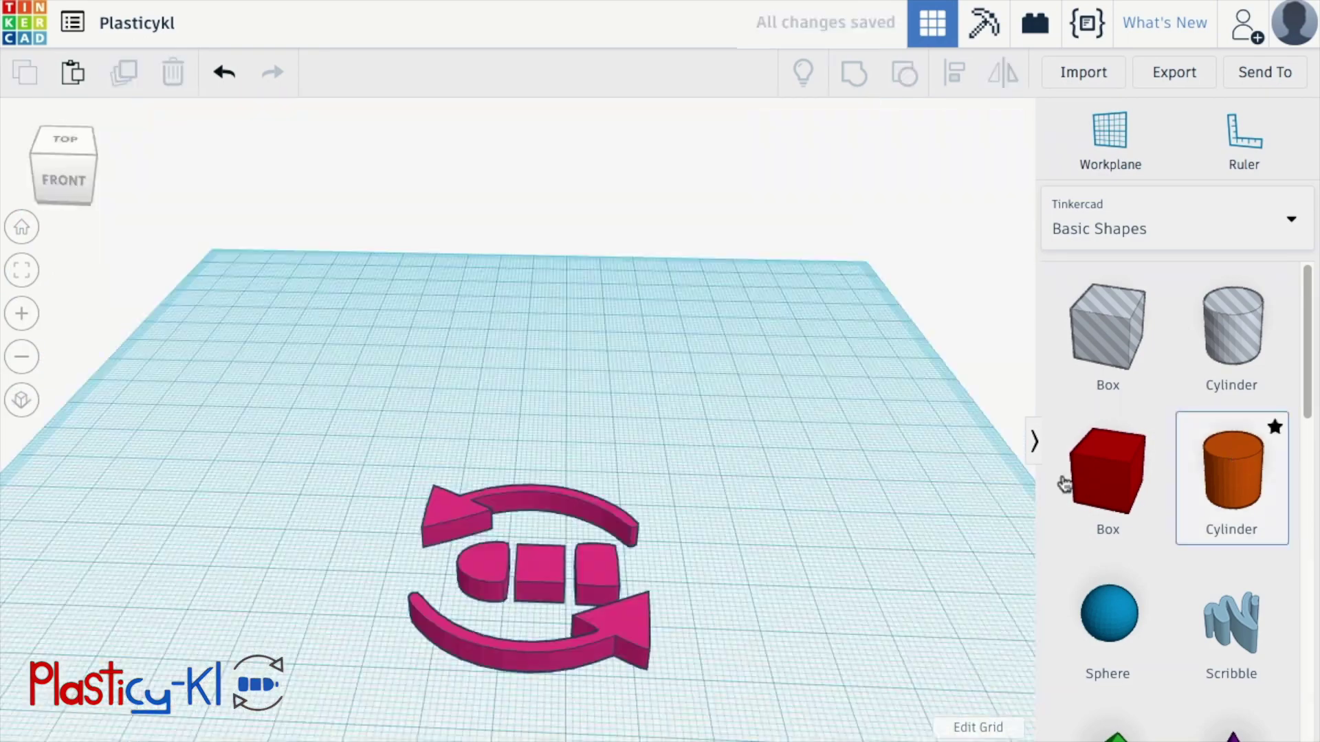
mouse_move(1233, 470)
left_mouse_down()
mouse_move(428, 520)
mouse_move(473, 548)
left_mouse_up()
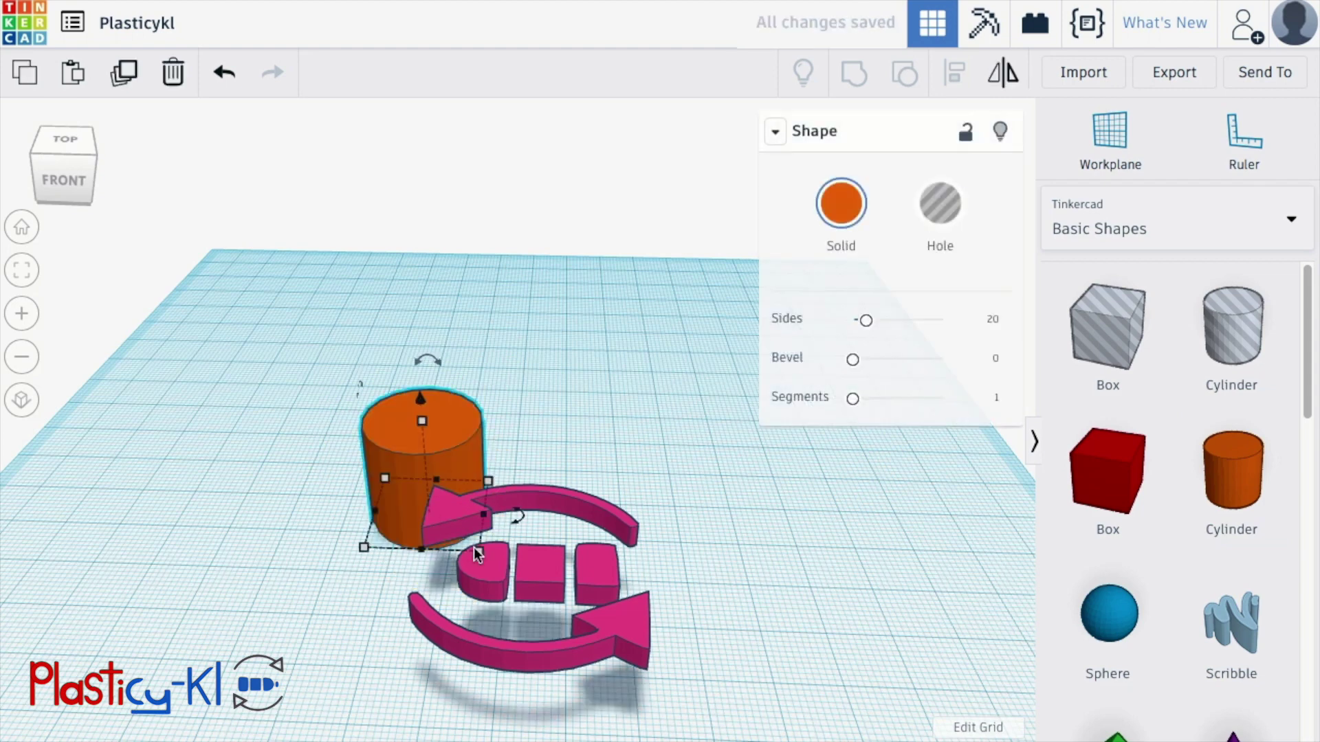
scroll(474, 548, "up", 5)
left_click_drag(669, 726, 680, 678)
left_click(734, 562)
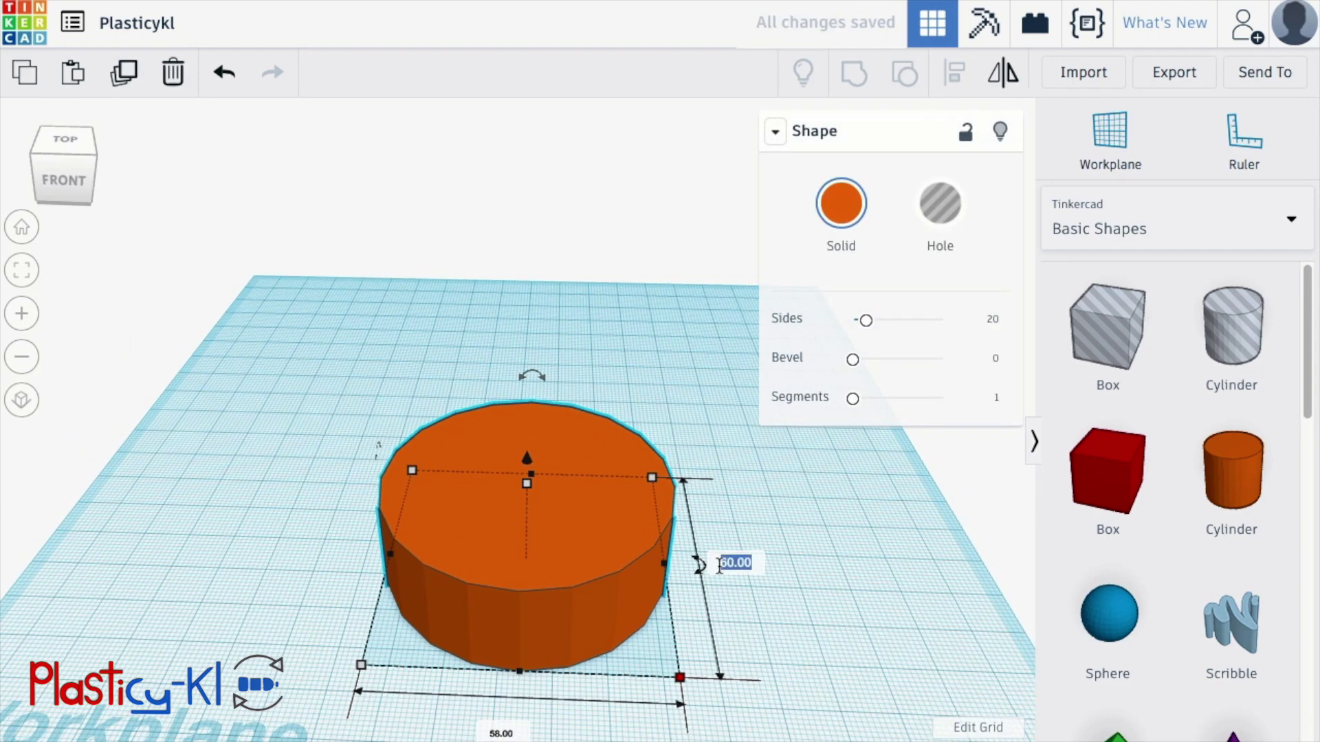
key("Return")
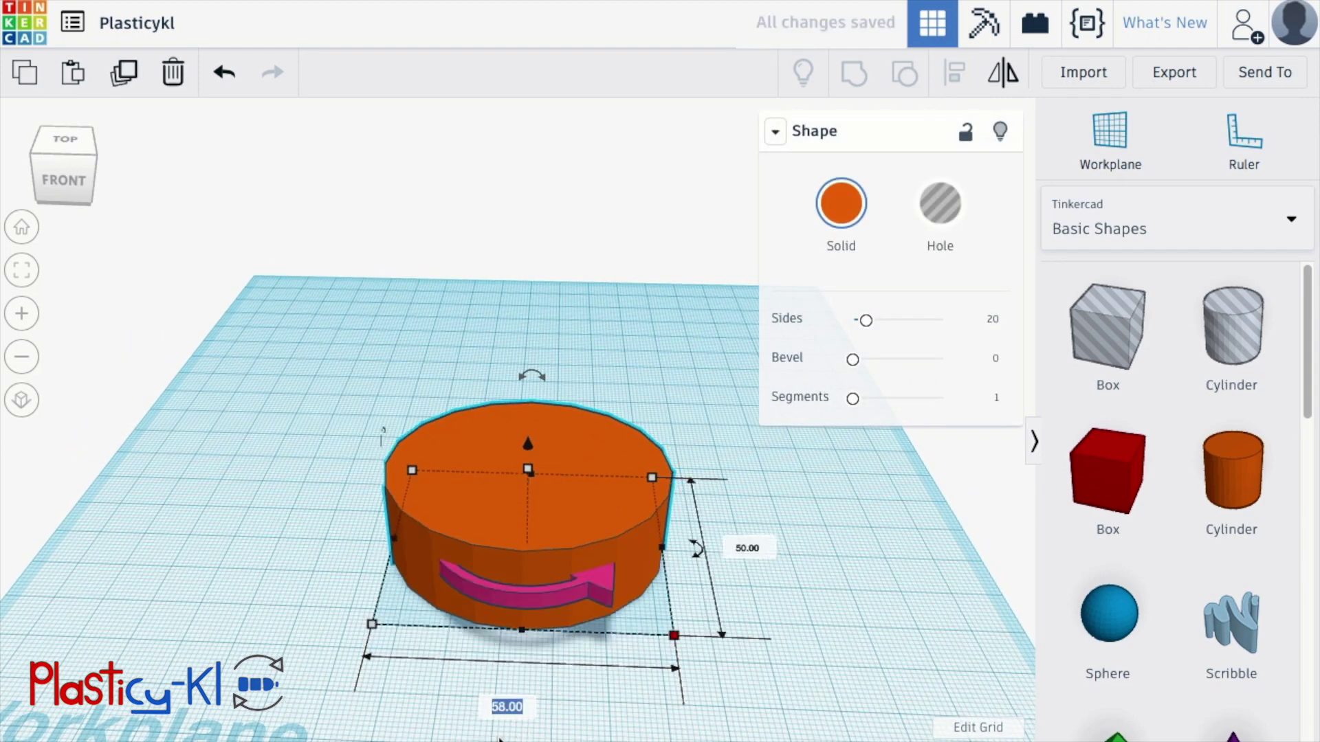
type("50")
key("Return")
left_click_drag(691, 649, 295, 361)
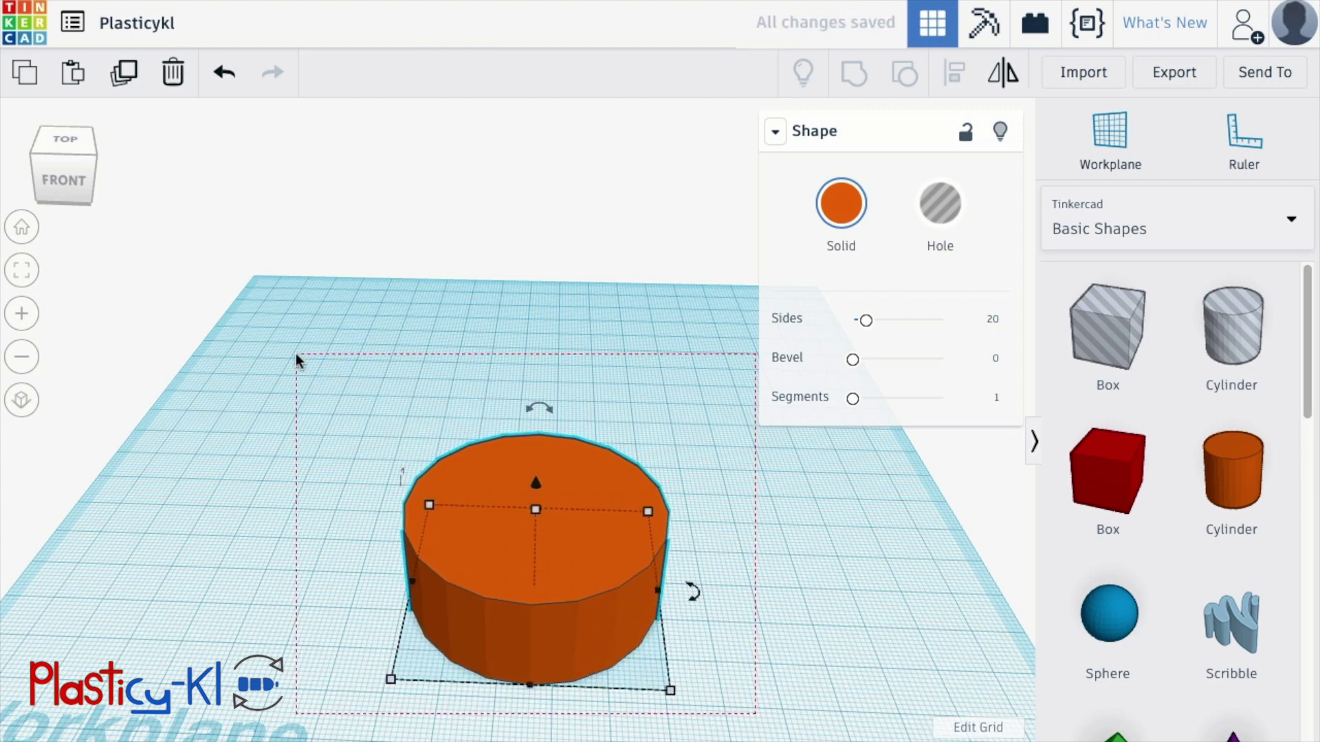
- Align the arrow icon to the cylinder's center along both axes
key("l")
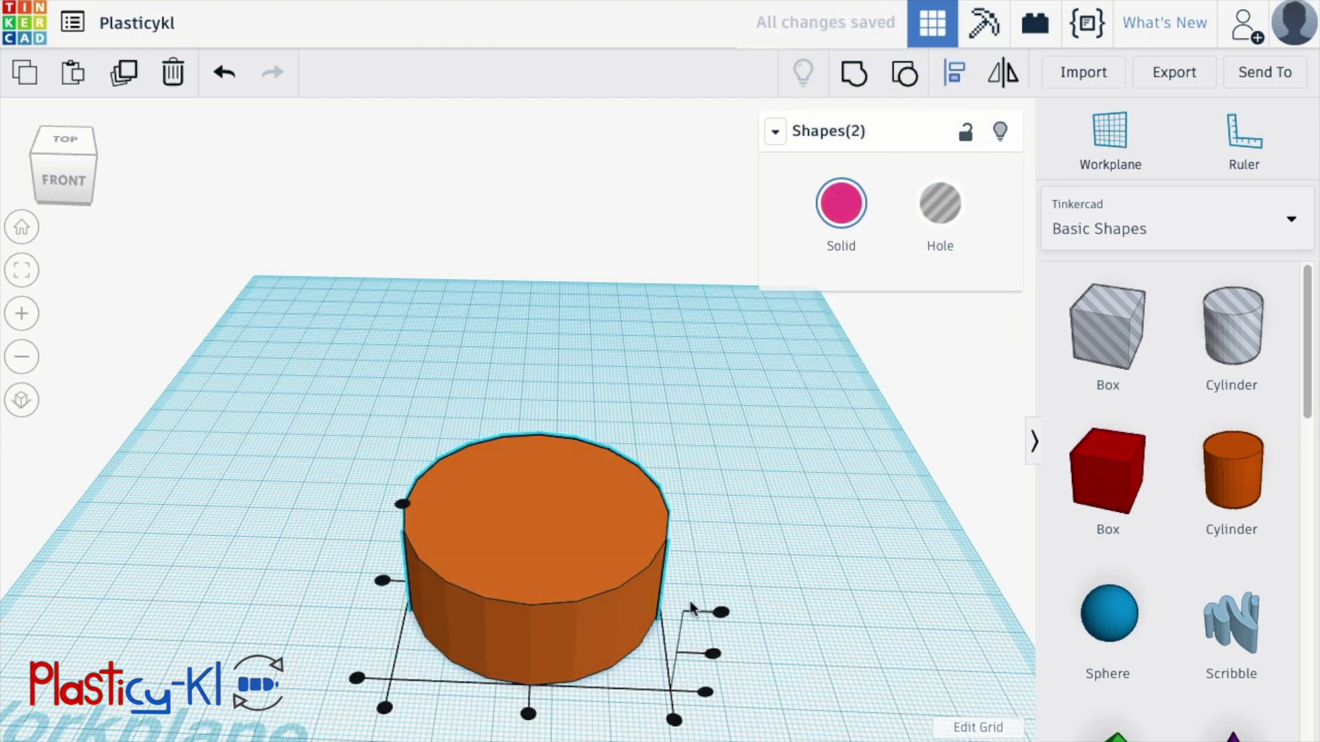
left_click(720, 612)
left_click(469, 379)
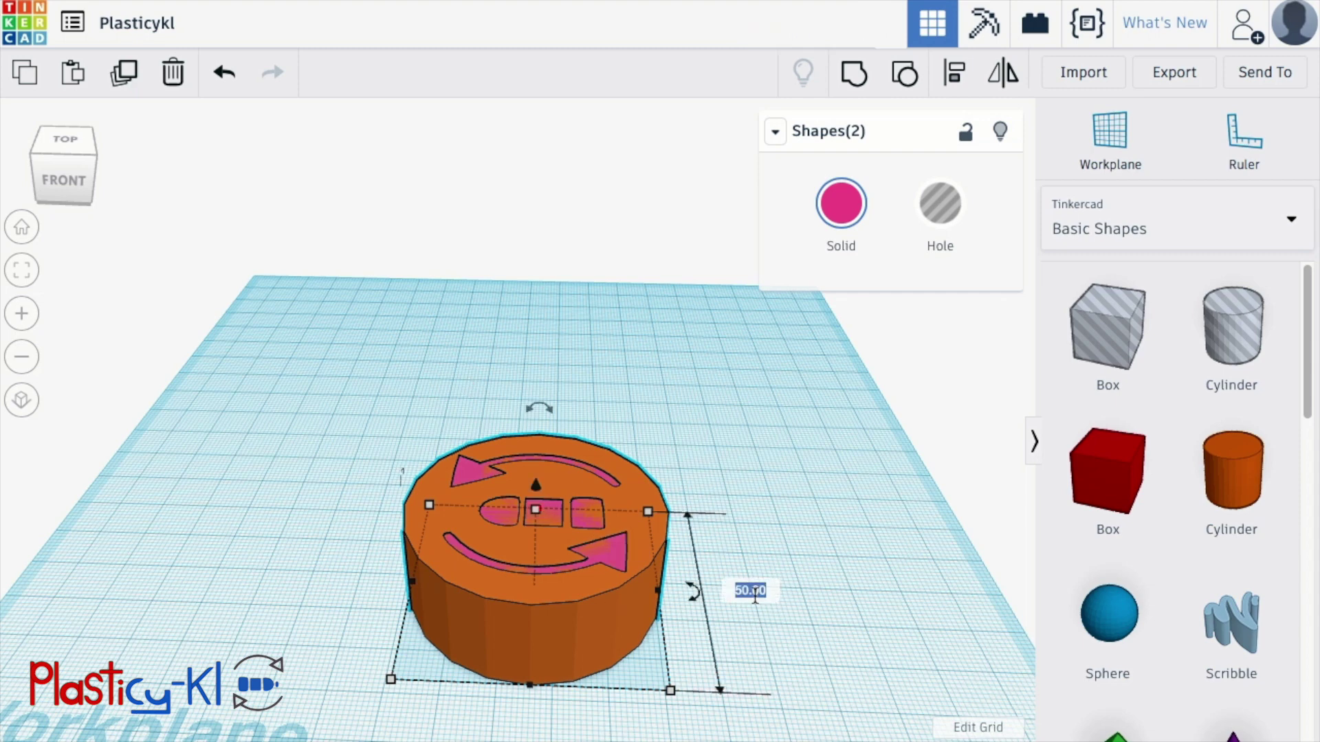
type("5")
- Shorten the cylinder base to 8 mm height after trying and undoing other heights
key("Return")
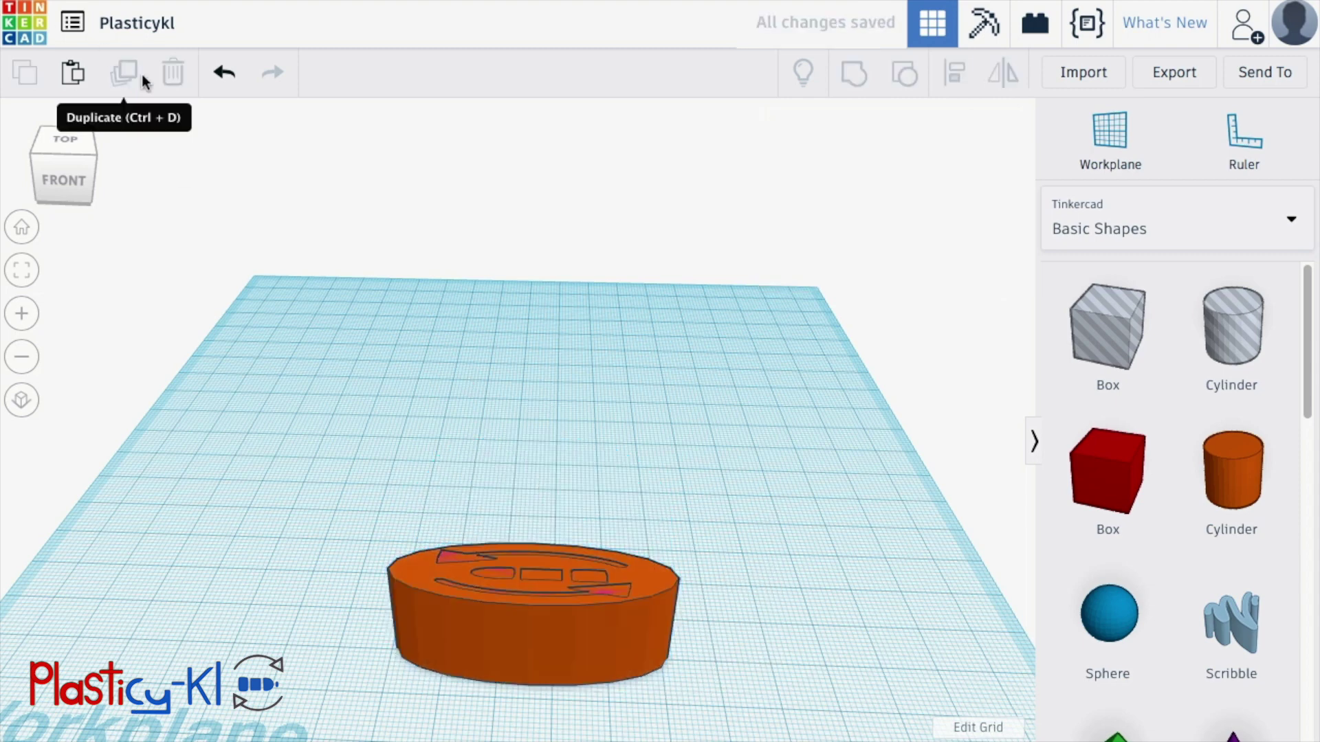
key("ctrl+z")
left_click(503, 619)
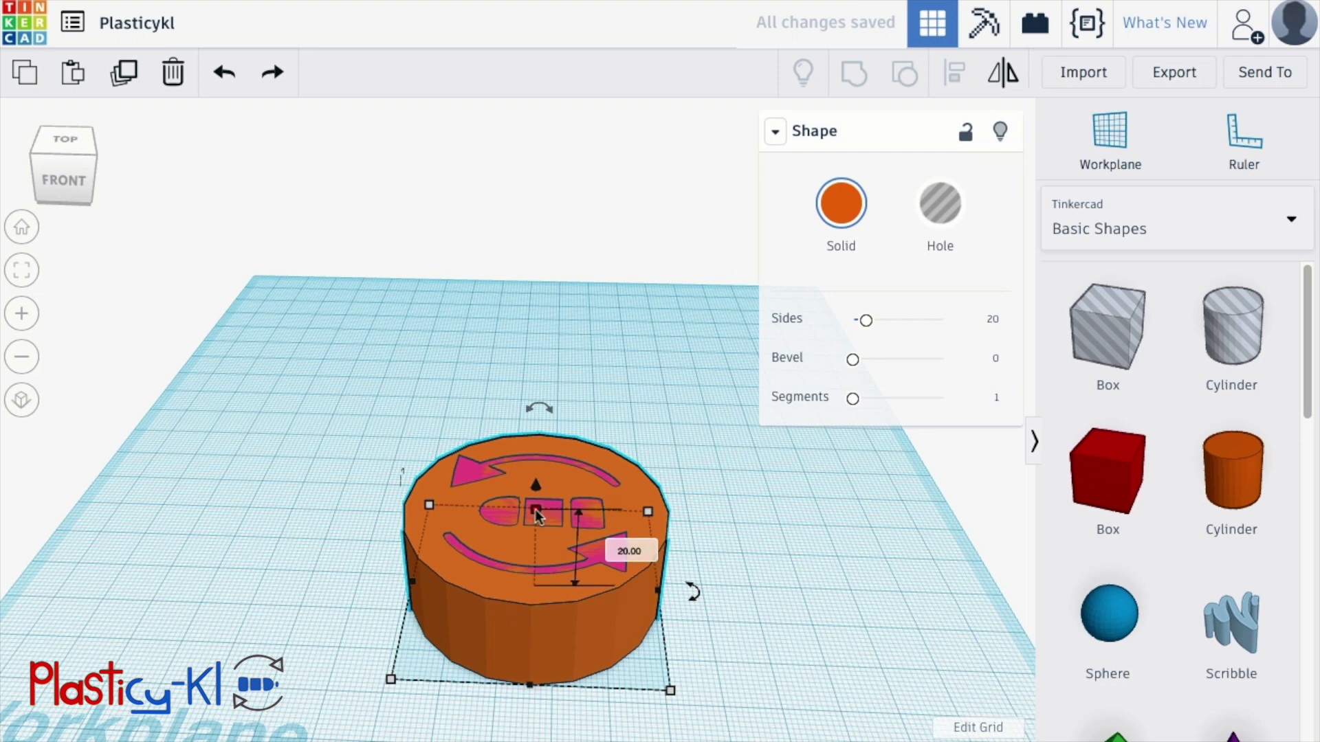
key("Return")
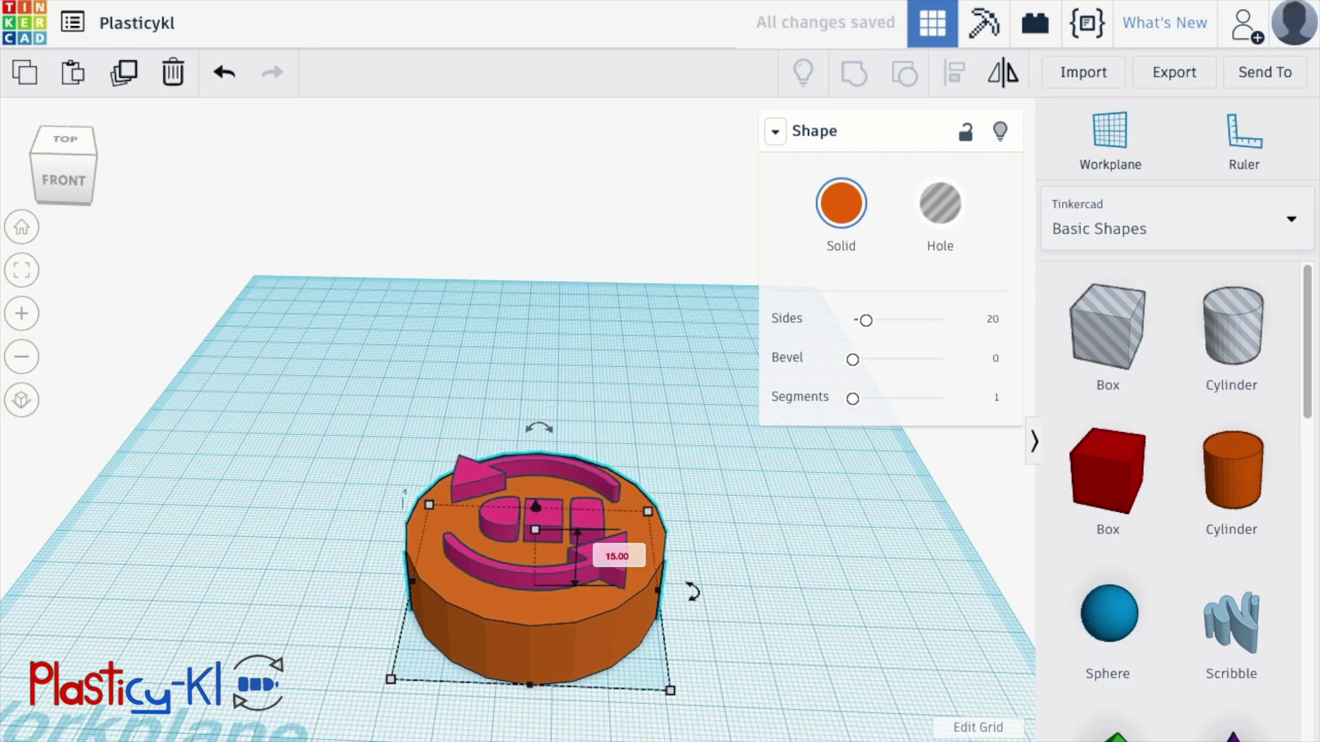
scroll(401, 327, "up", 2)
left_click(47, 149)
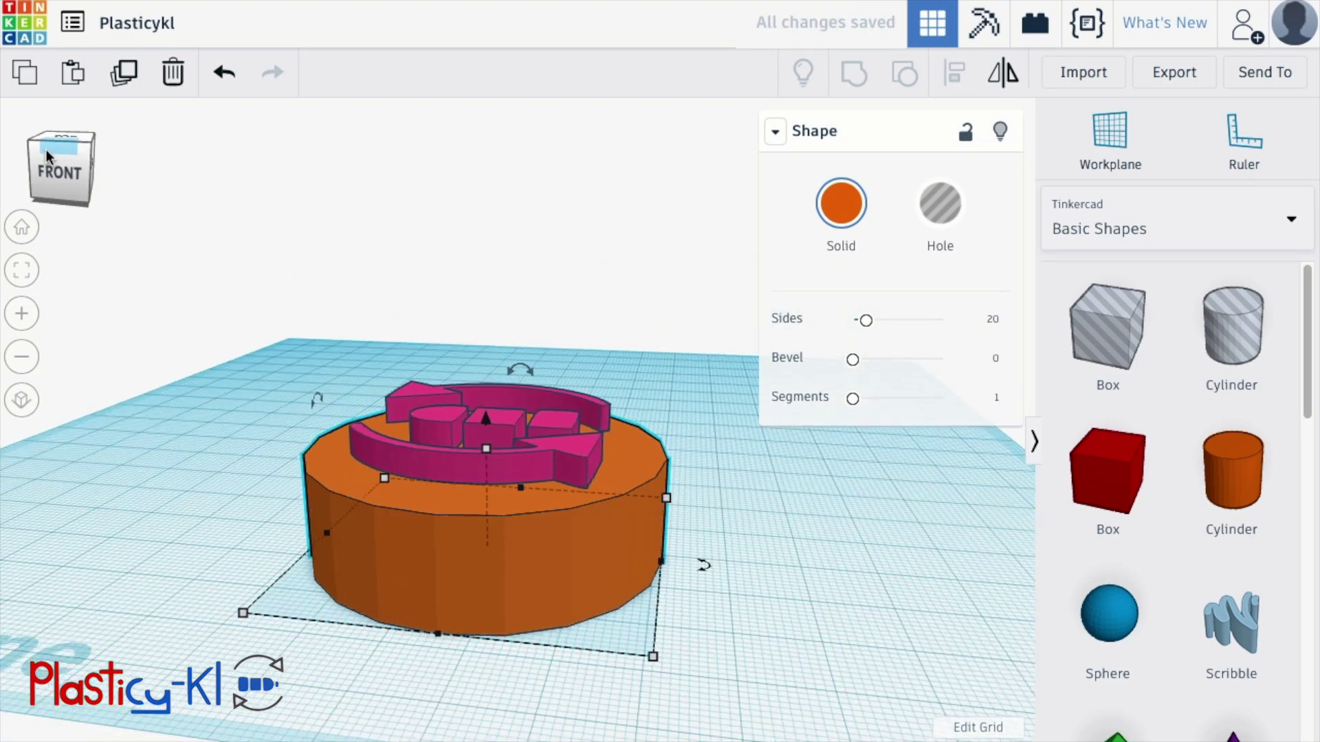
left_click(49, 149)
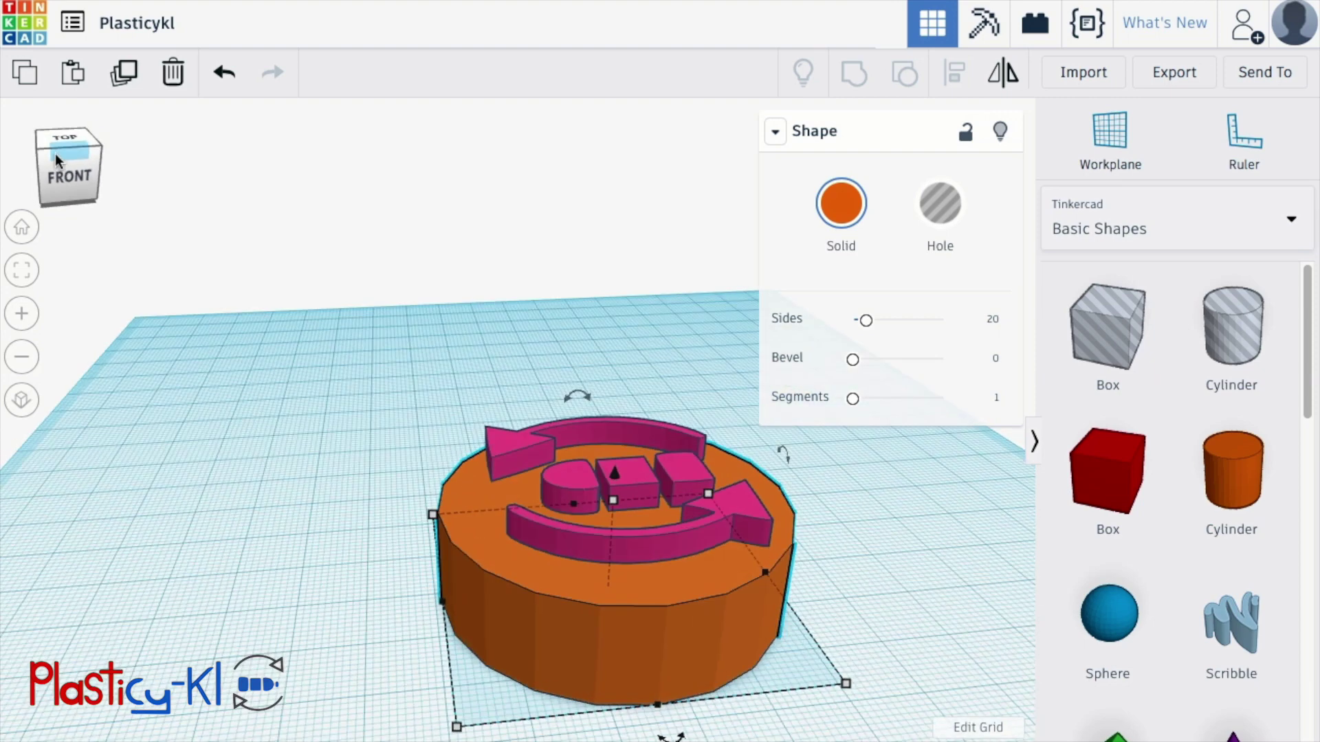
left_click_drag(48, 152, 84, 167)
left_click(532, 458)
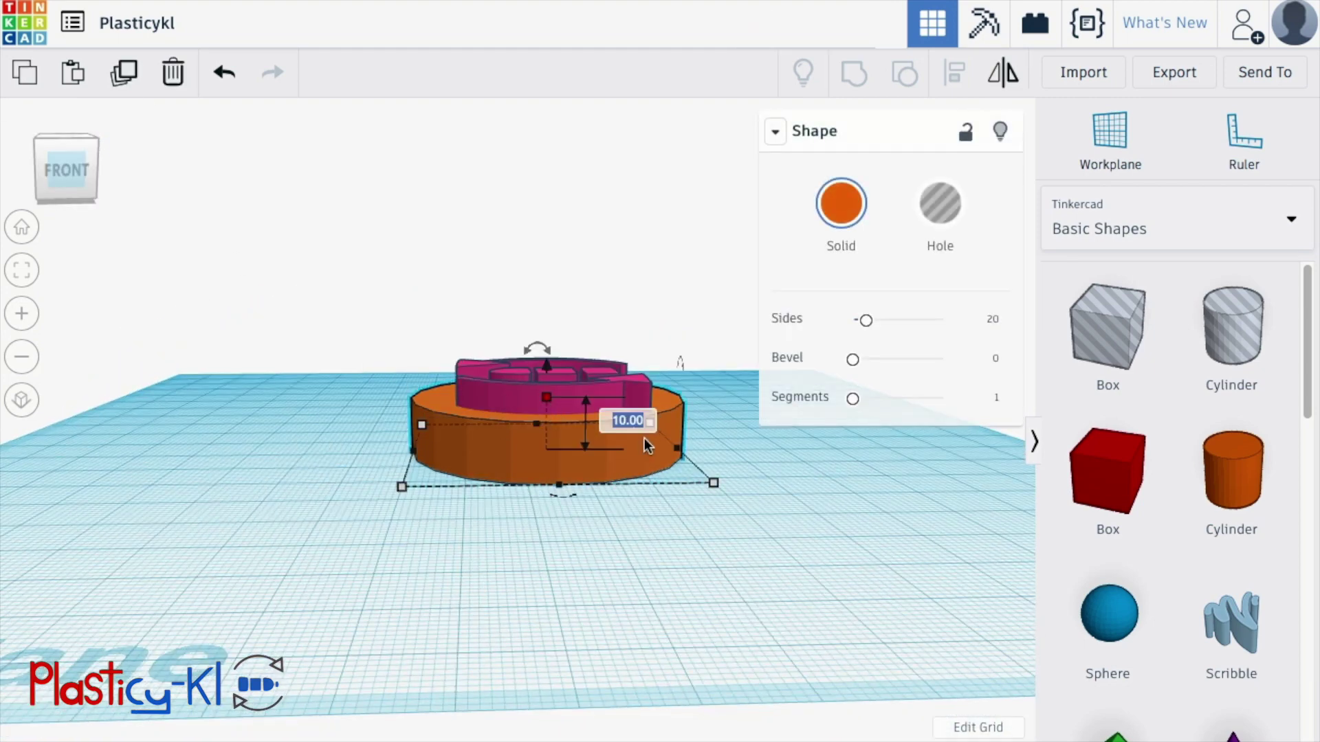
type("8")
key("Return")
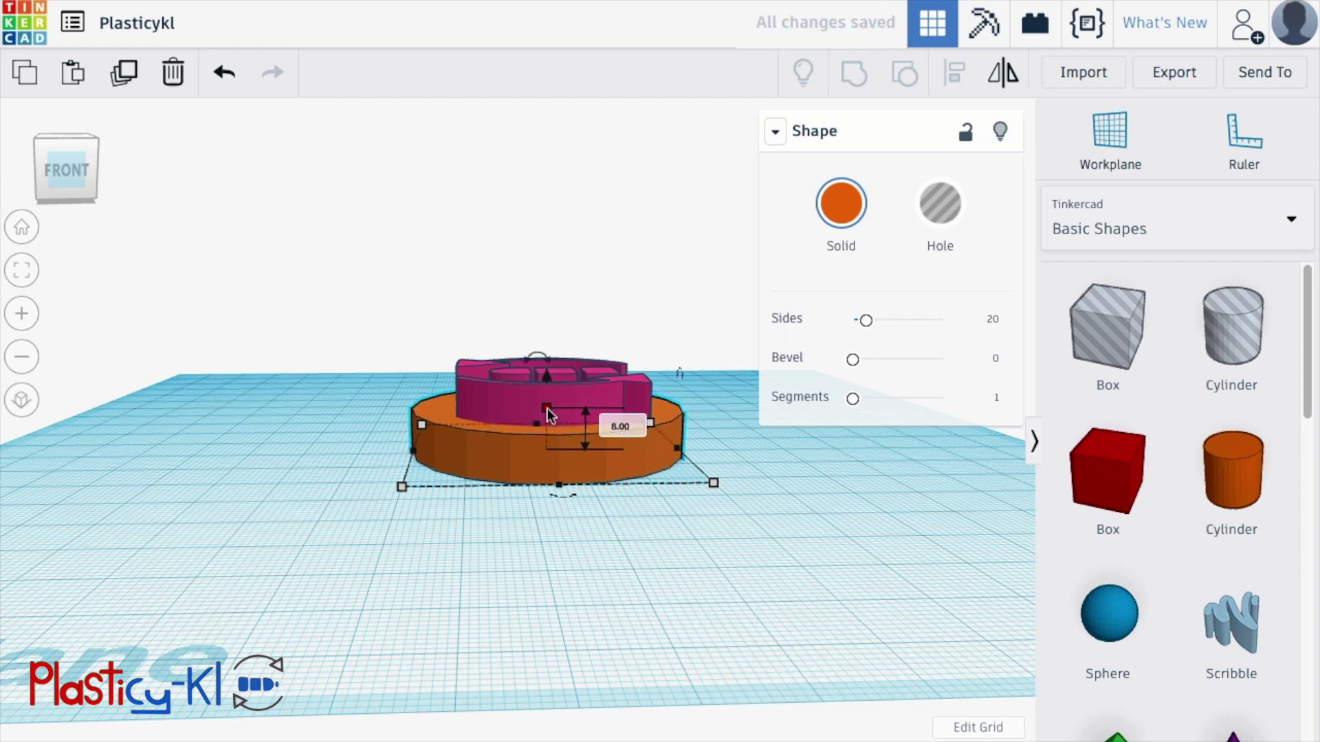
- Sink the pink arrow icon partway into the base and inspect the seal
left_click(548, 399)
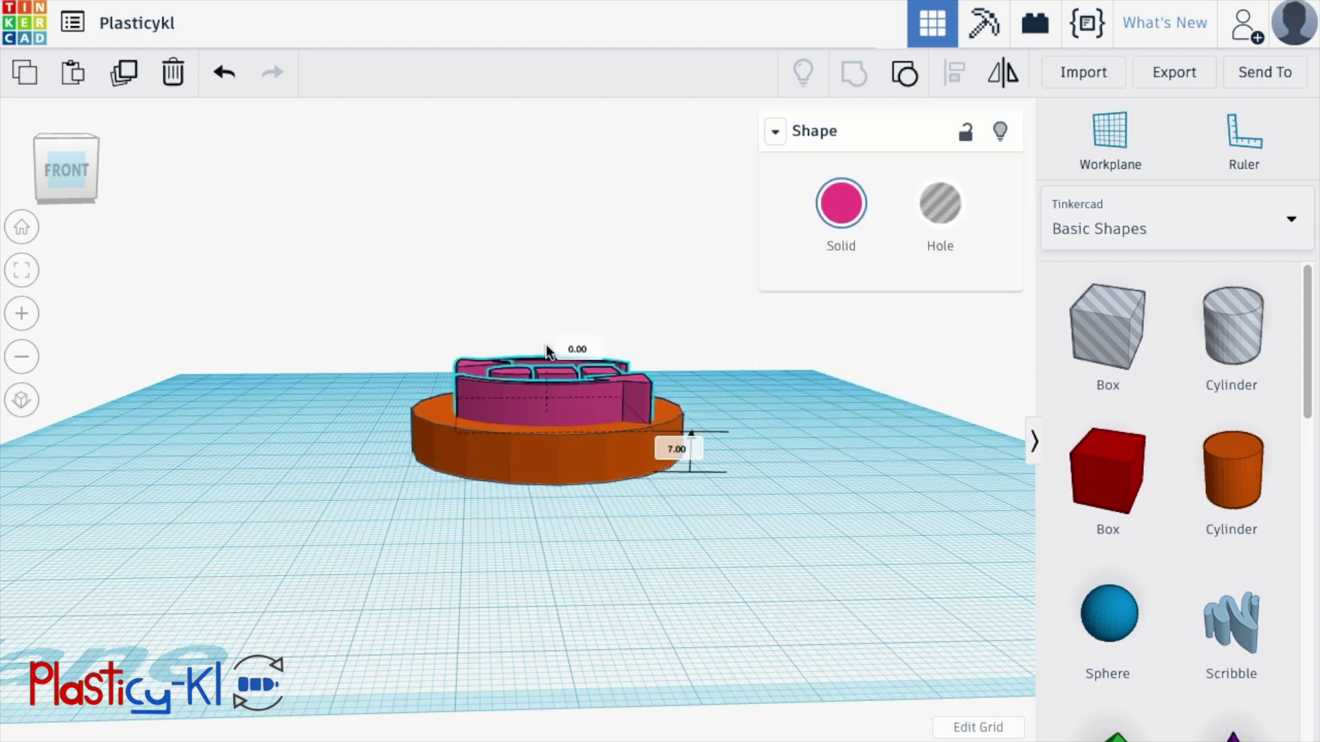
left_click_drag(548, 352, 550, 359)
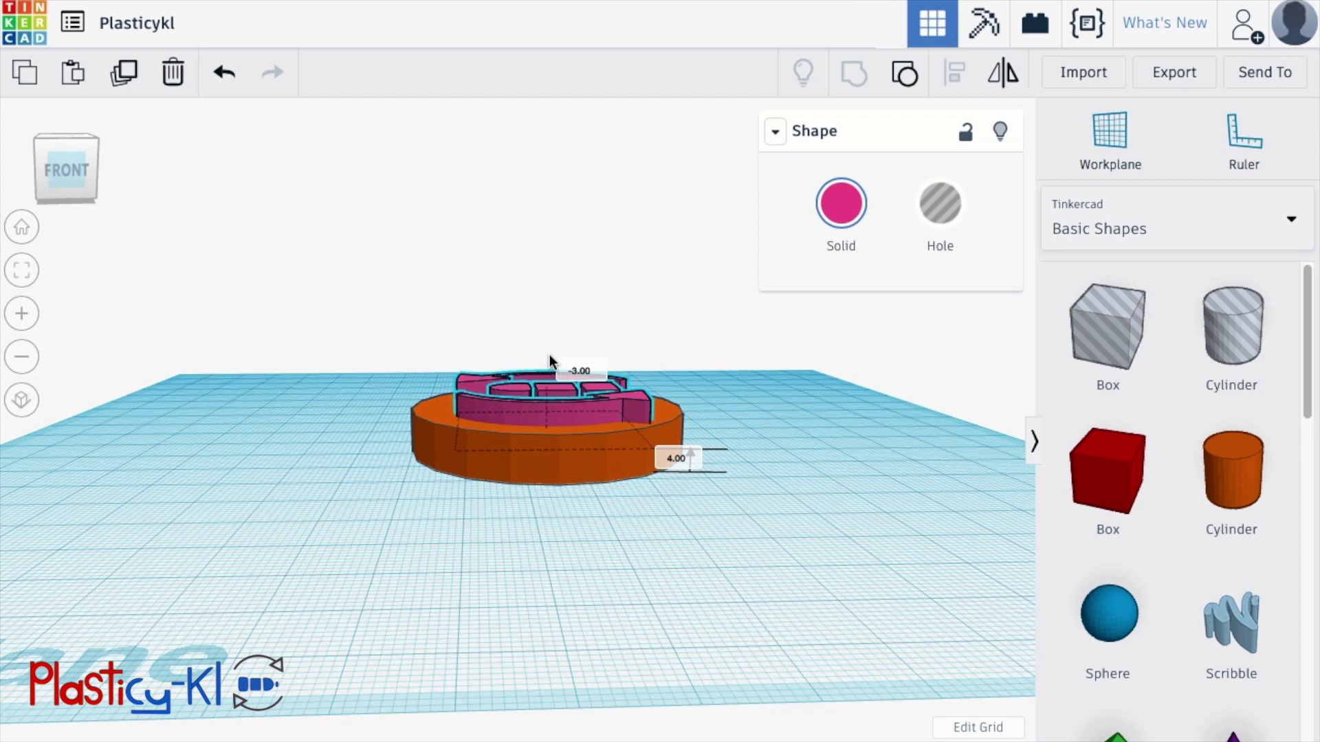
left_click(74, 149)
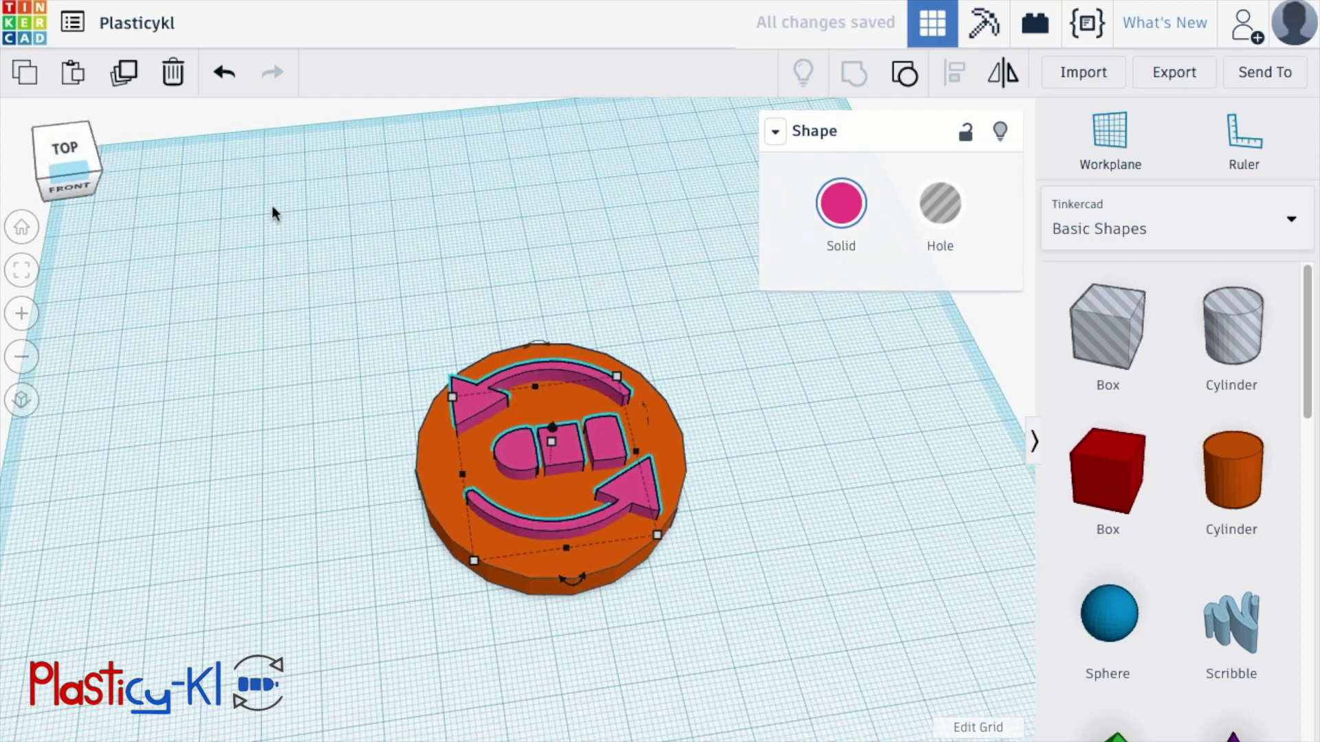
right_click_drag(80, 208, 30, 182)
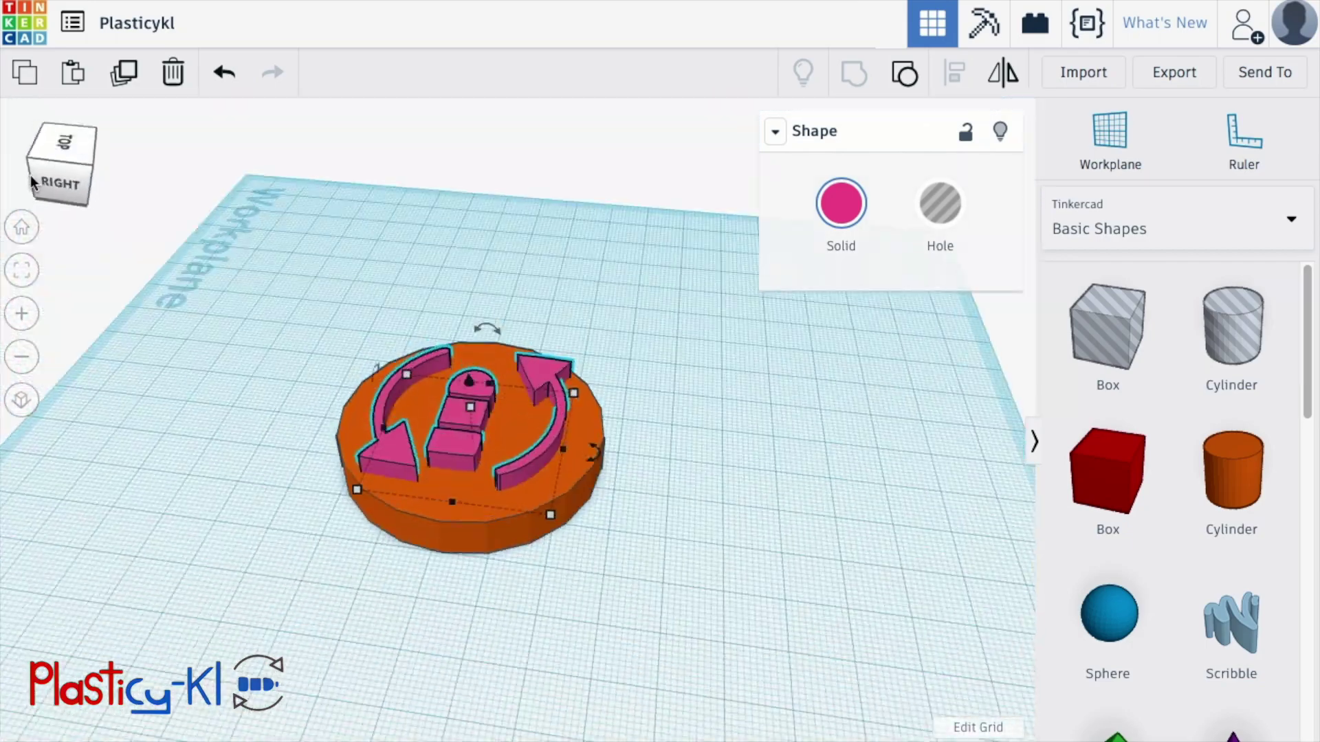
left_click(60, 145)
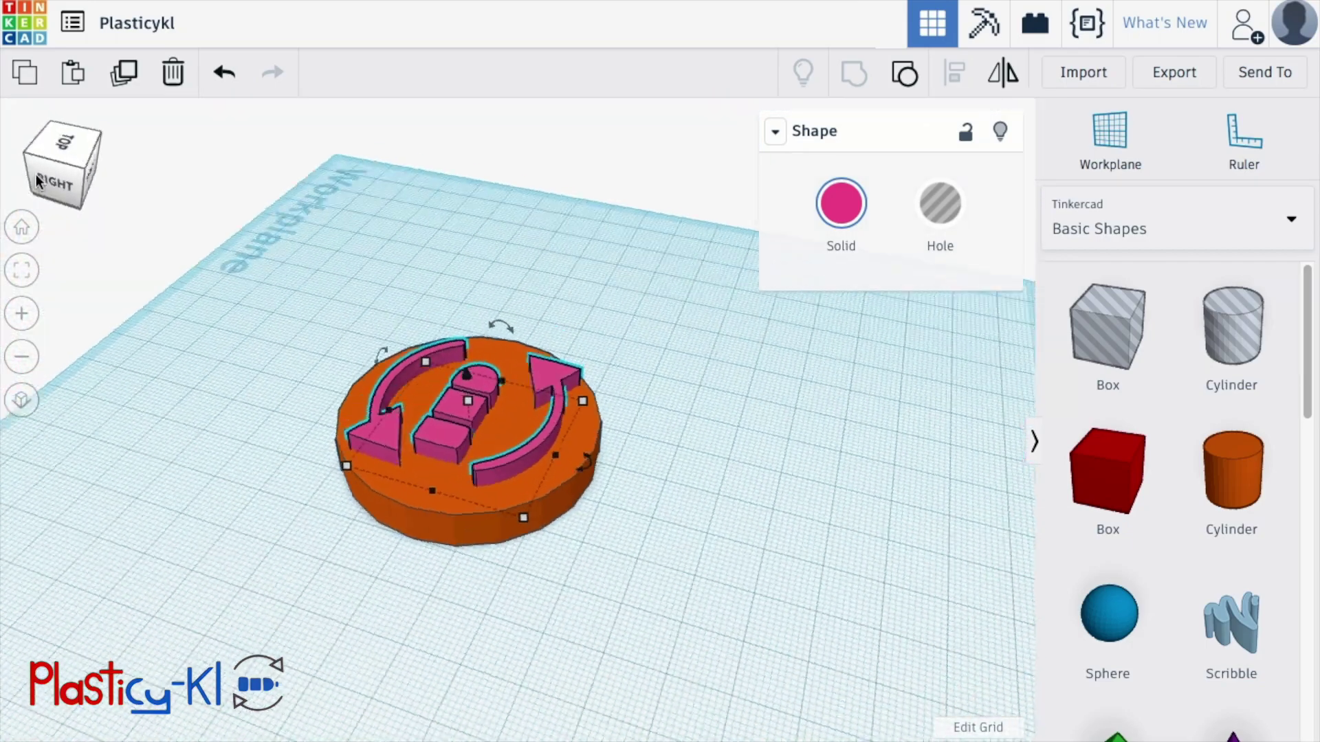
left_click(70, 177)
left_click(67, 169)
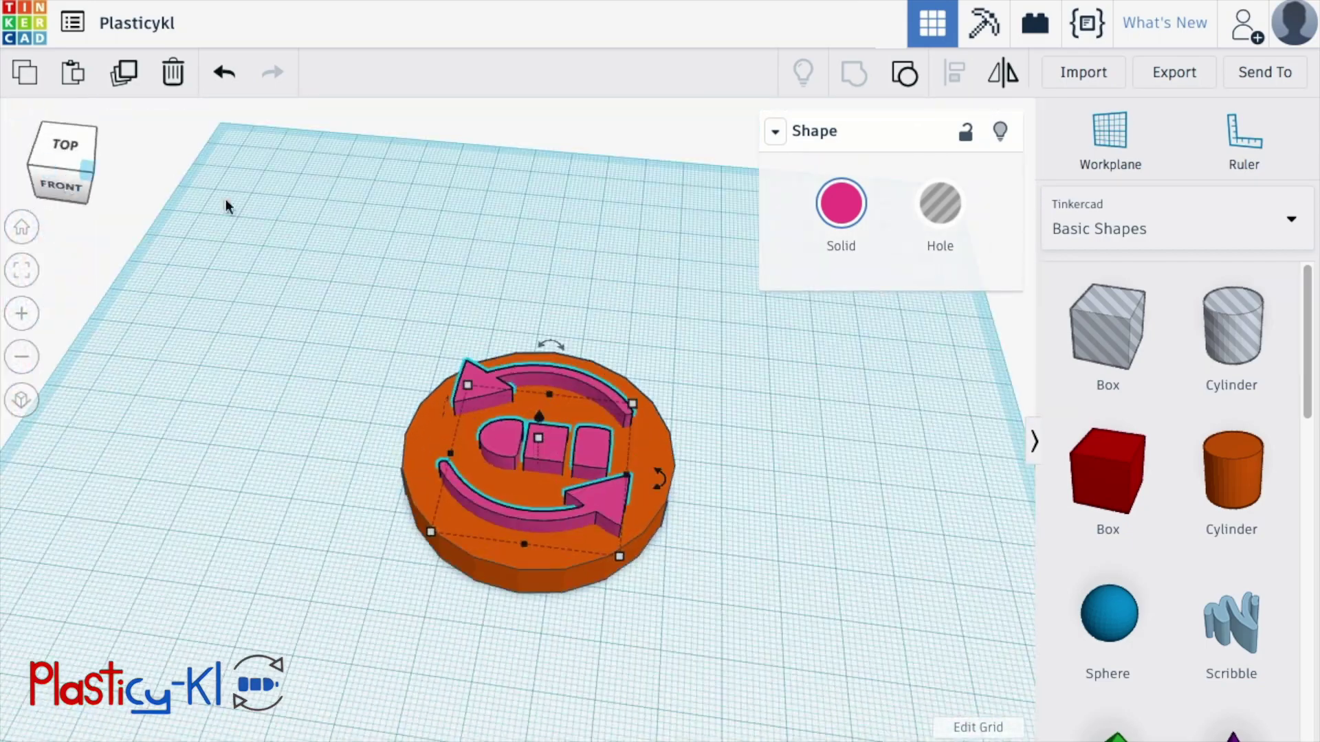
- Group the icon and base into one shape and color it pink
left_click(462, 174)
left_click_drag(846, 613, 845, 613)
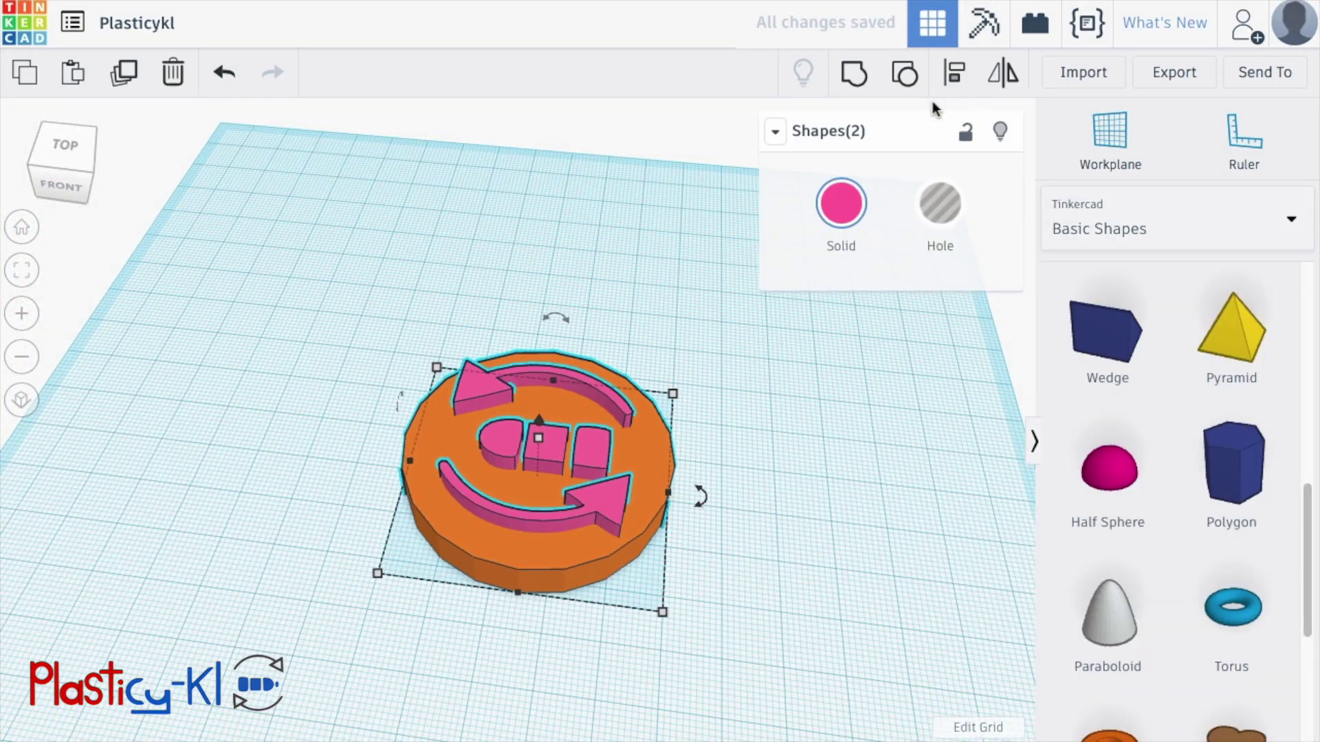
left_click(853, 72)
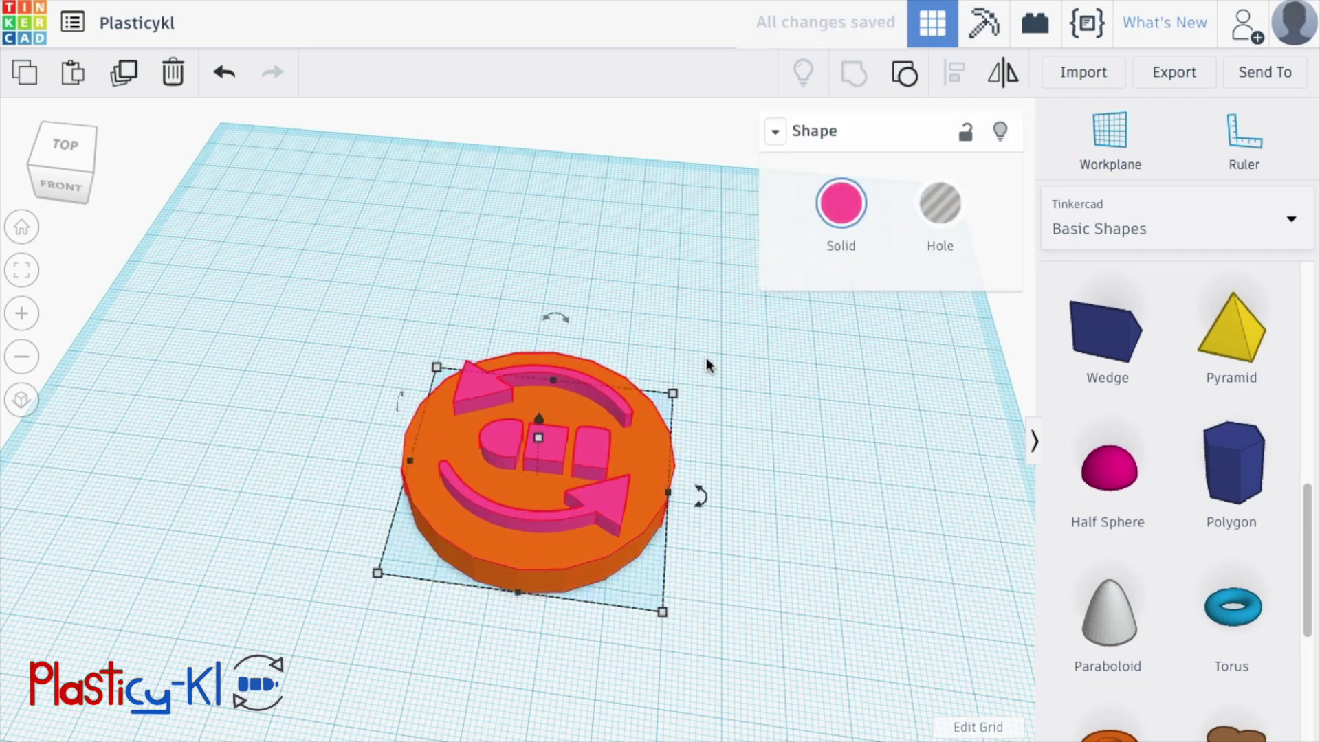
left_click(819, 442)
- Download the seal design as an STL file
left_click(1174, 72)
left_click(770, 421)
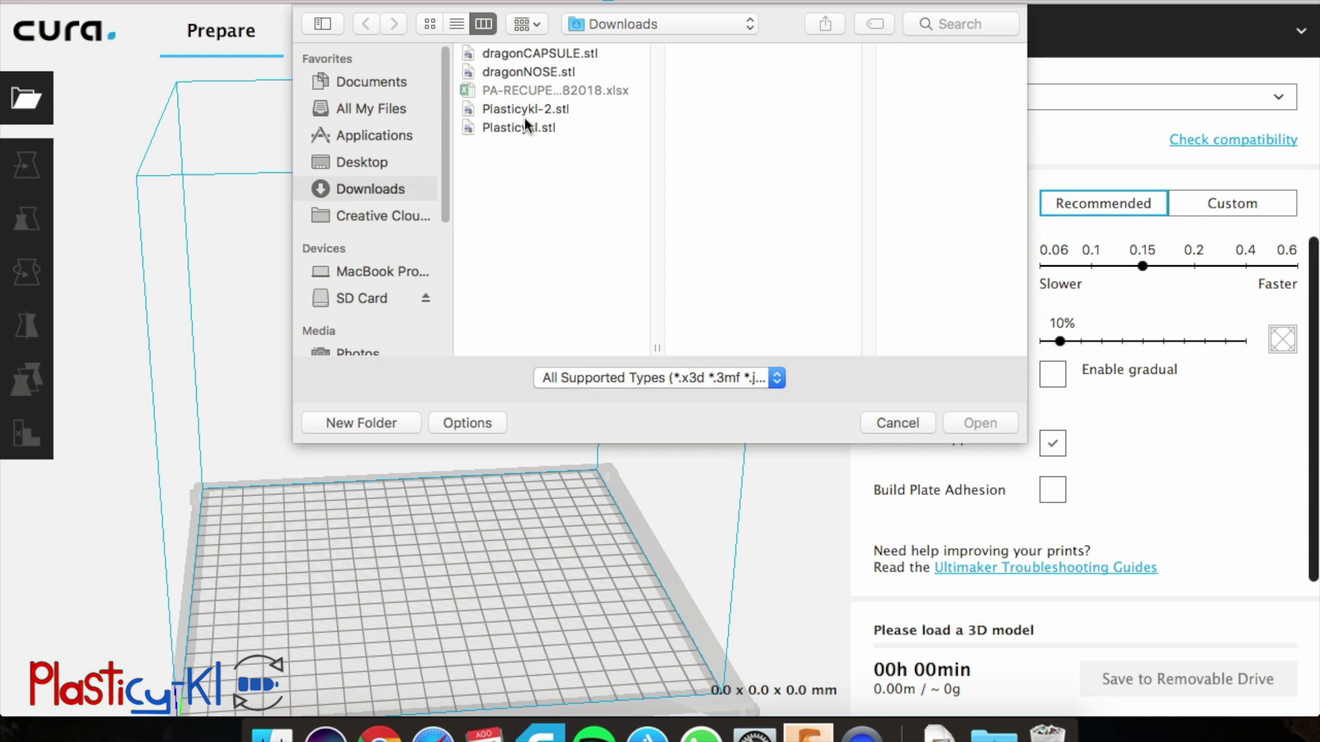
left_click(539, 105)
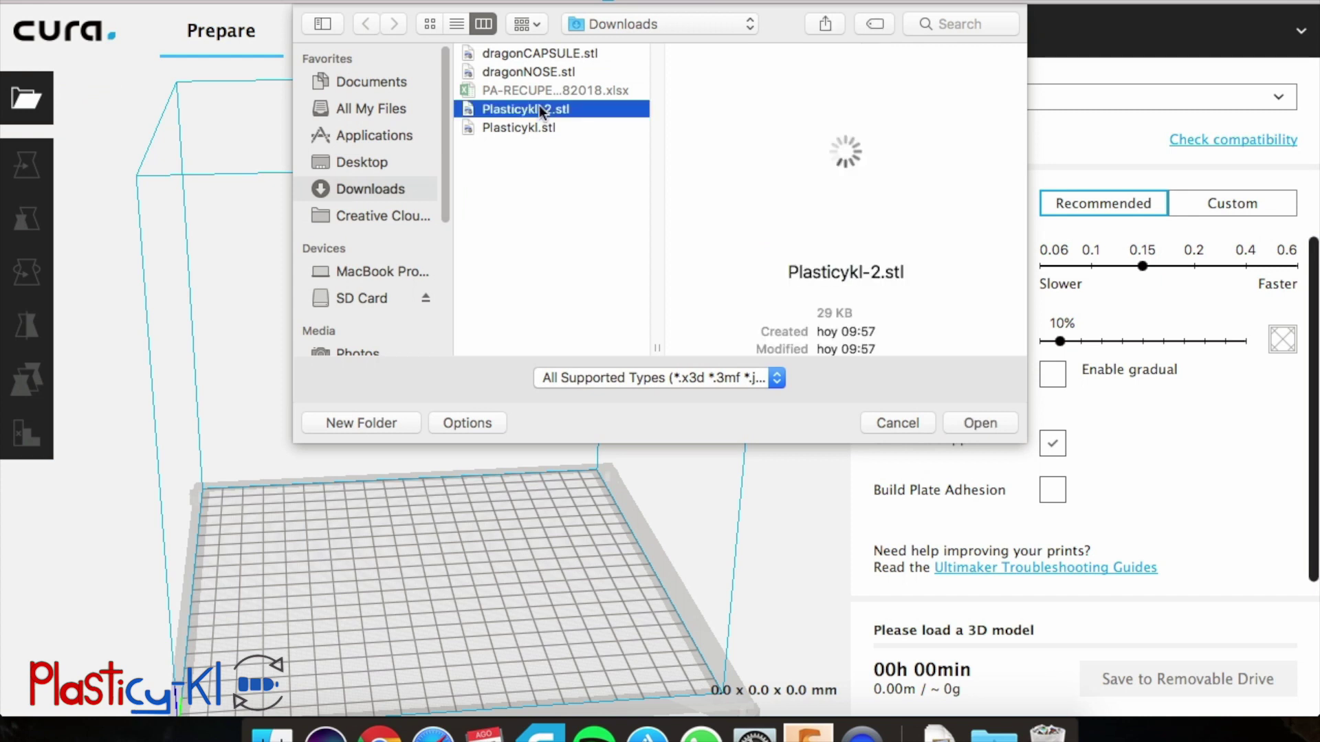
- Load Plasticykl-2.stl in Cura, review the sliced layers, and save the G-code to SD
double_click(539, 106)
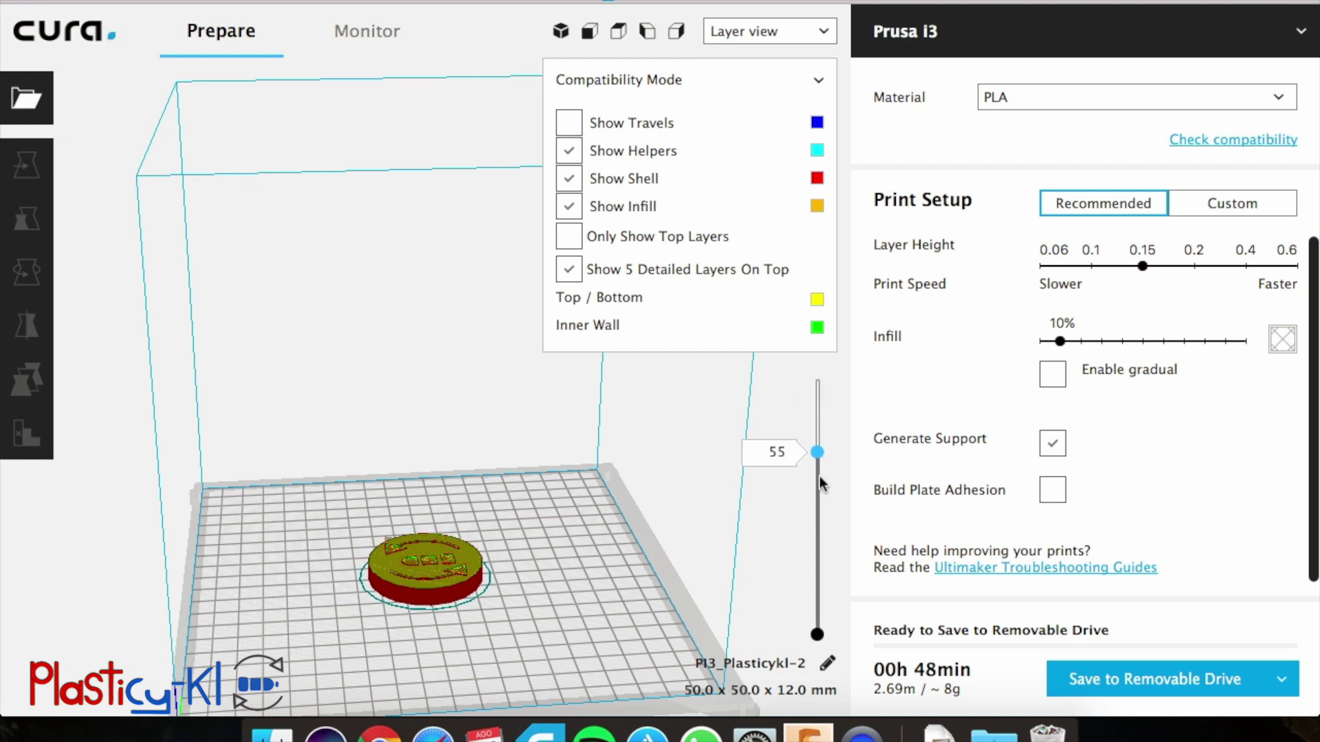
left_click_drag(820, 482, 837, 380)
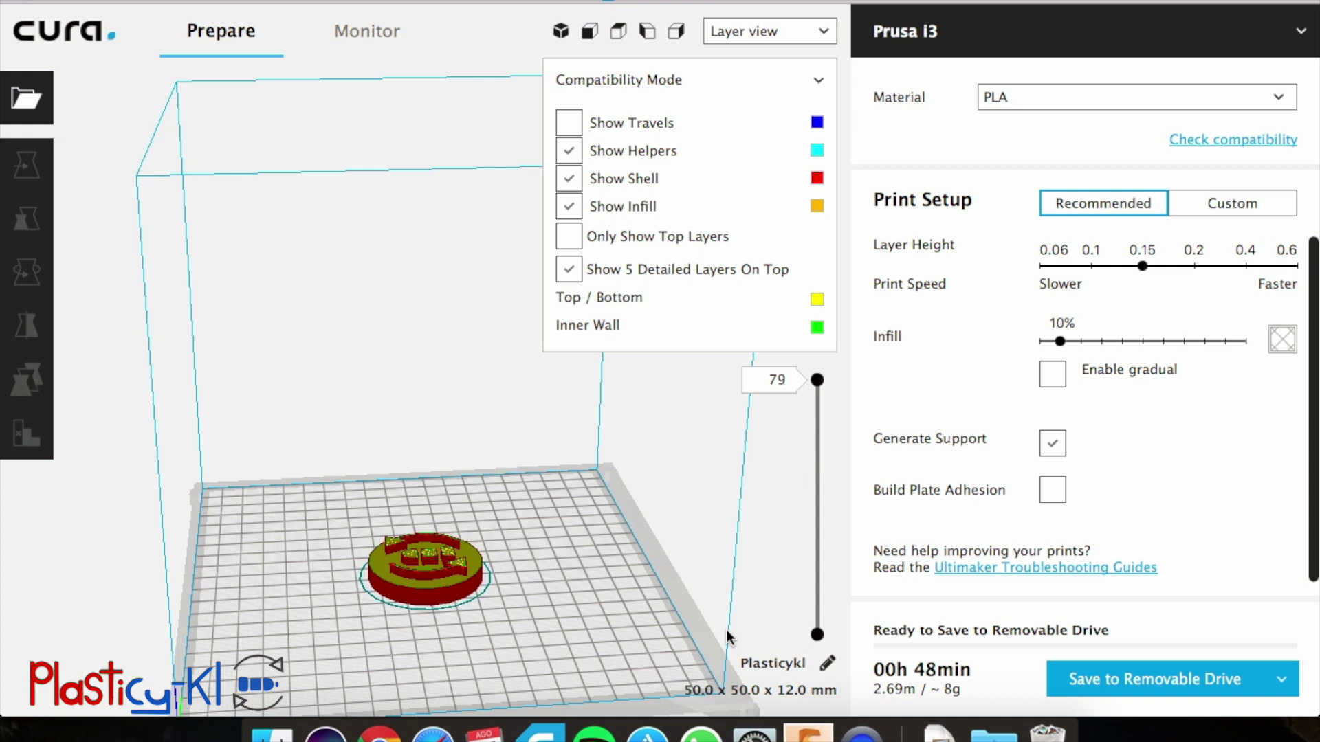
left_click(1102, 698)
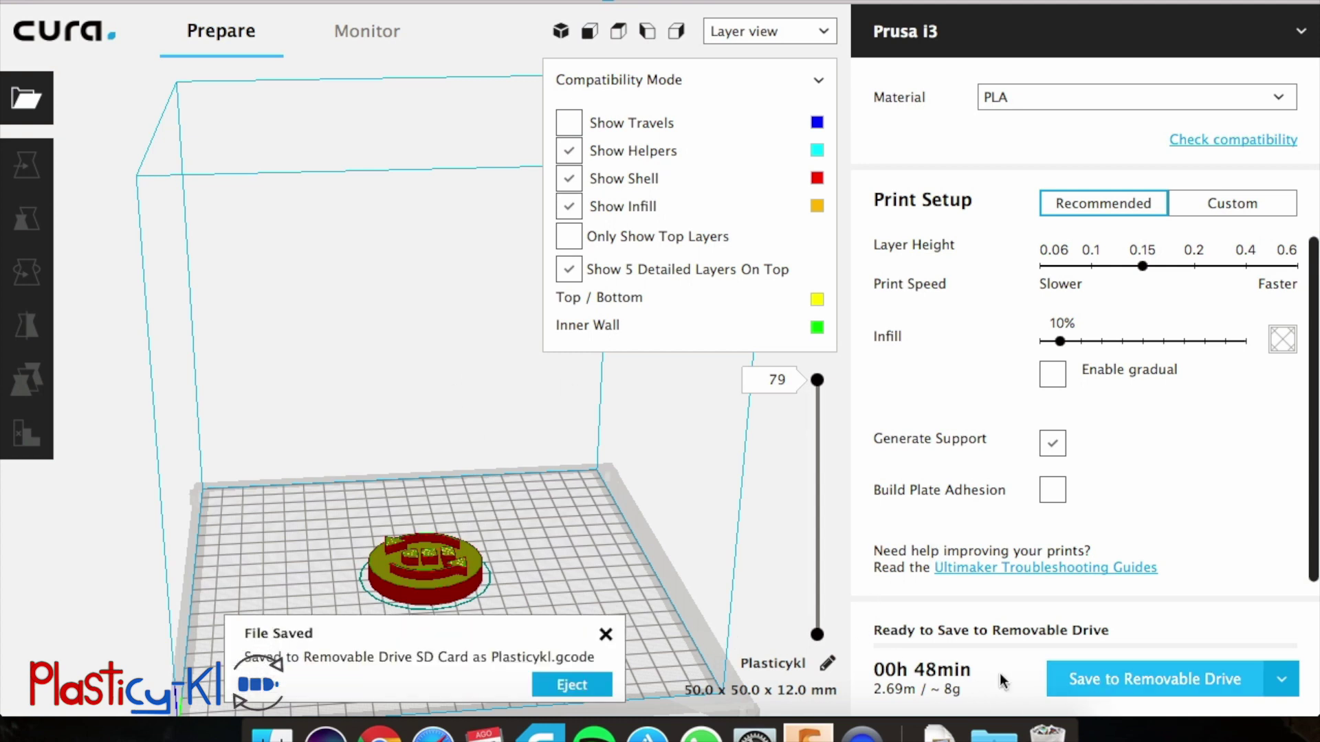